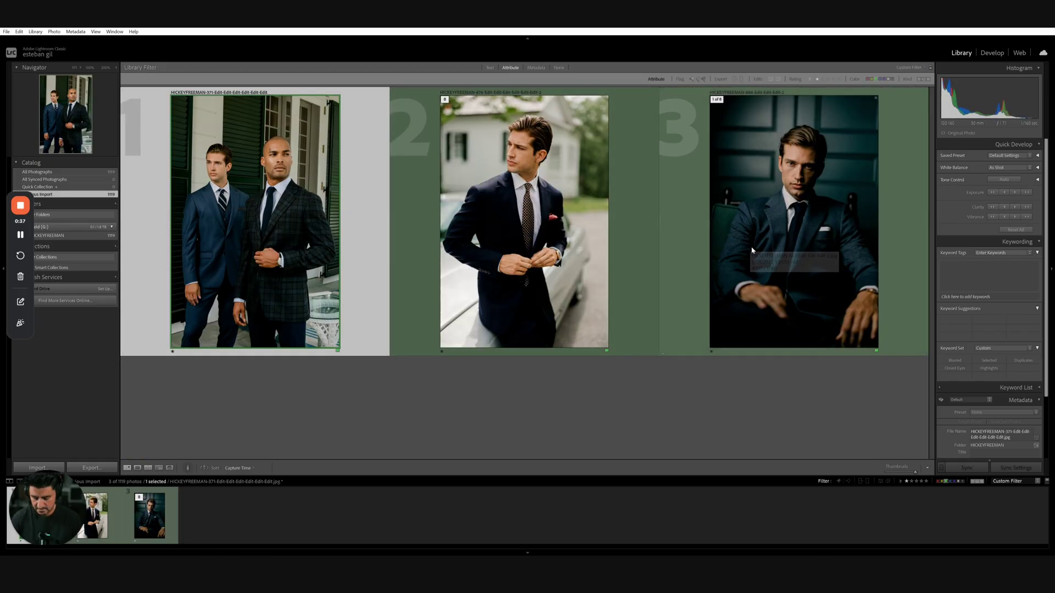
Send copies of all three portraits to Aftershoot, keeping their Lightroom adjustments.
key(ctrl+a)
right_click(527, 215)
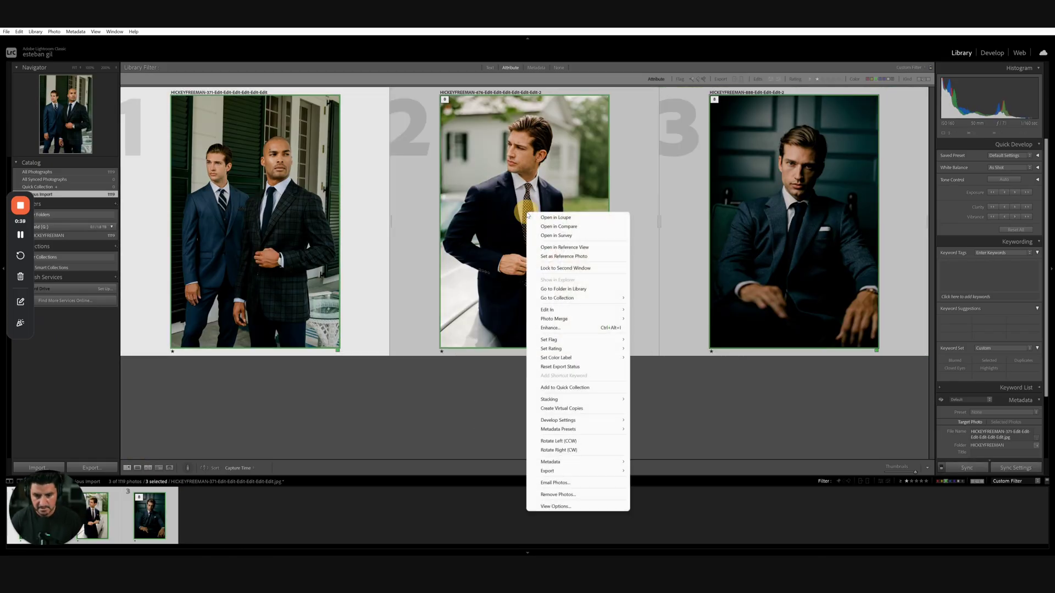
mouse_move(568, 313)
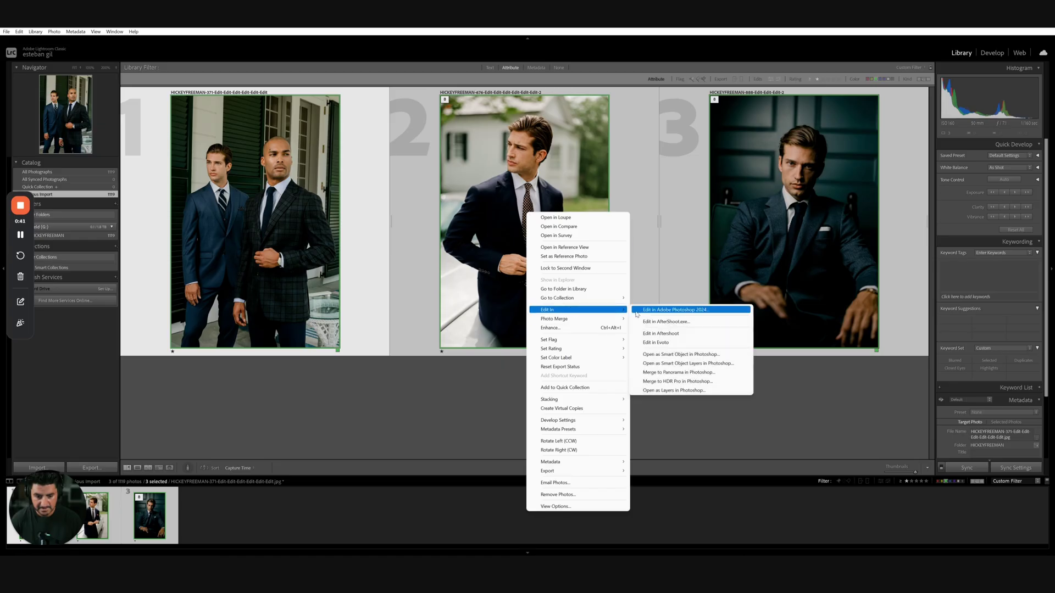
click(665, 322)
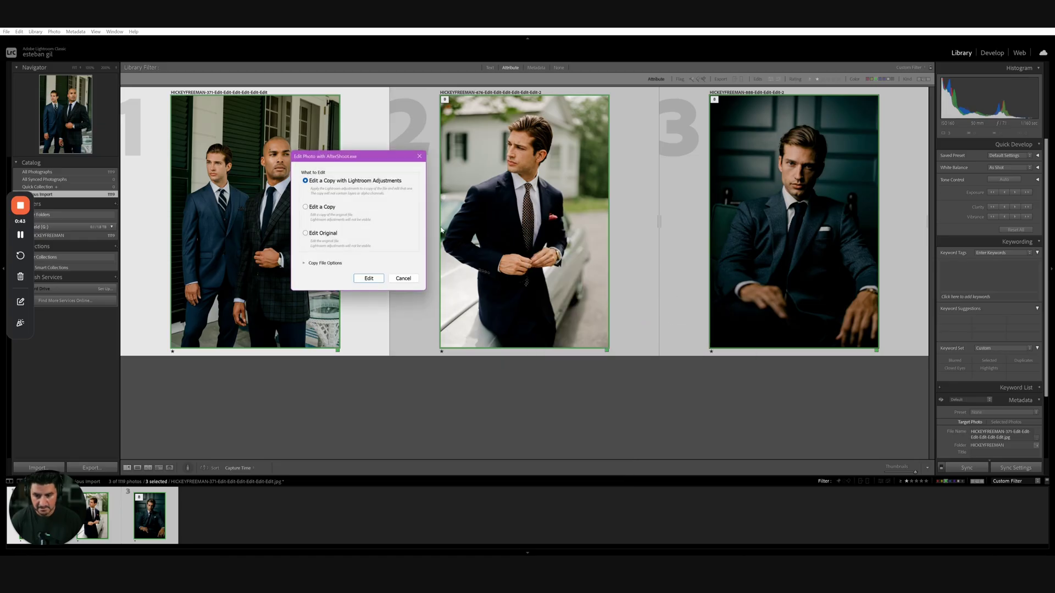
click(369, 279)
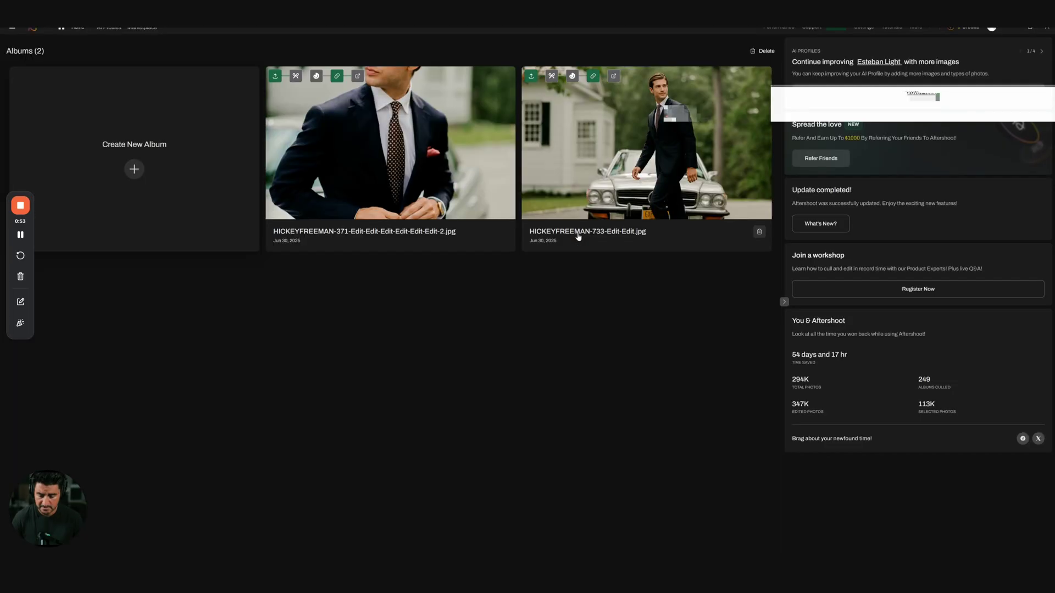
Open the new album with the three portraits in the Retouch view.
click(578, 237)
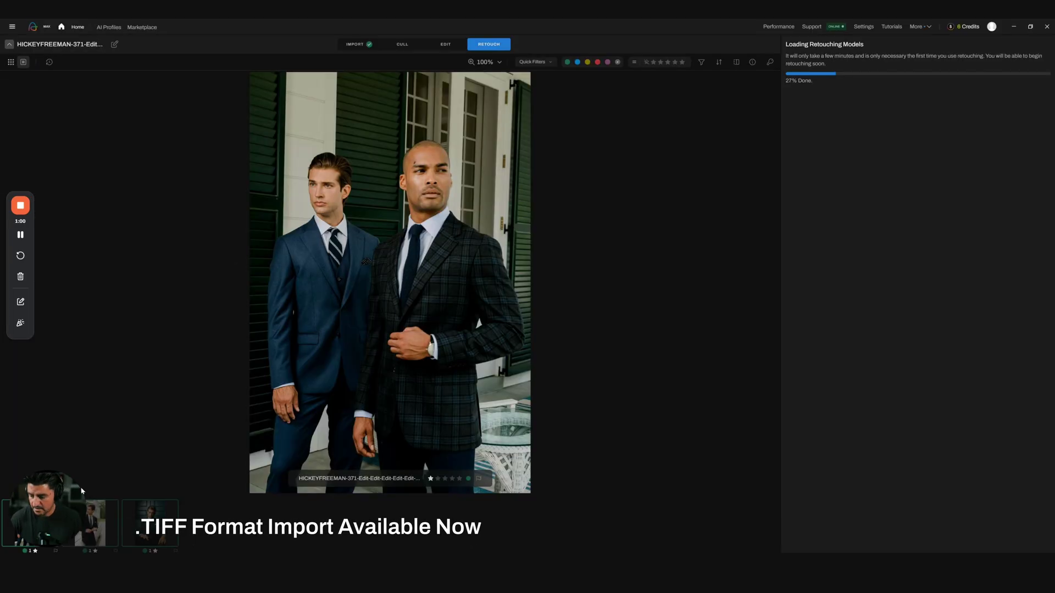
Switch to the white-car portrait and briefly check the Patch options and image details.
click(92, 523)
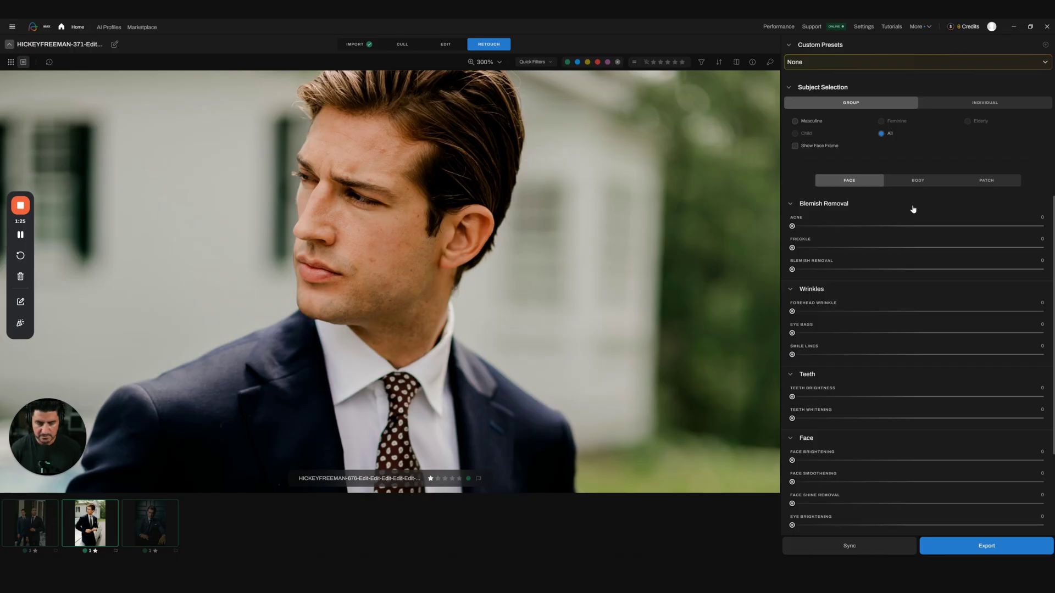
click(987, 178)
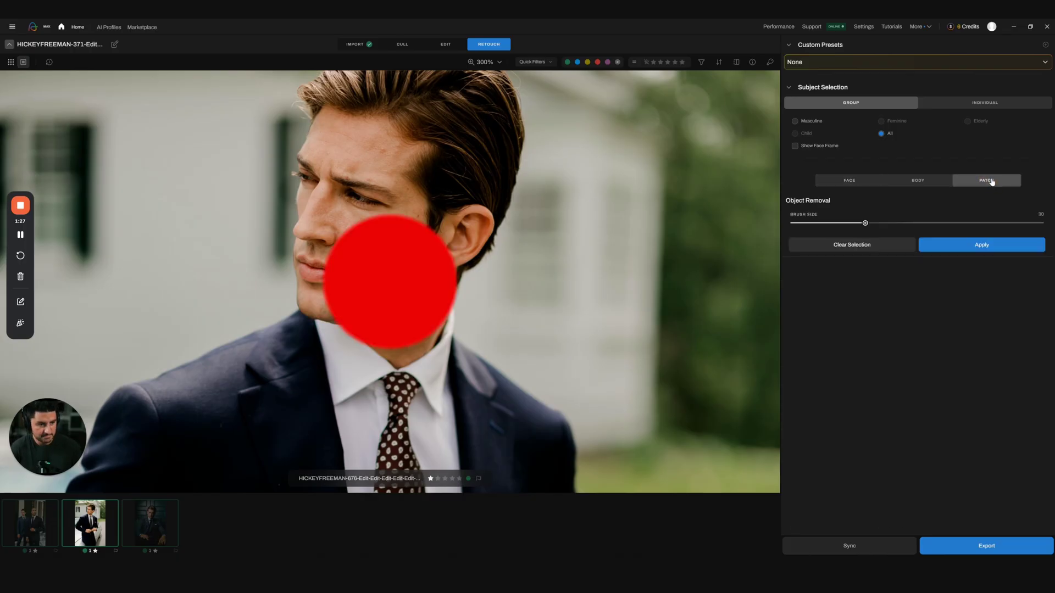
click(860, 182)
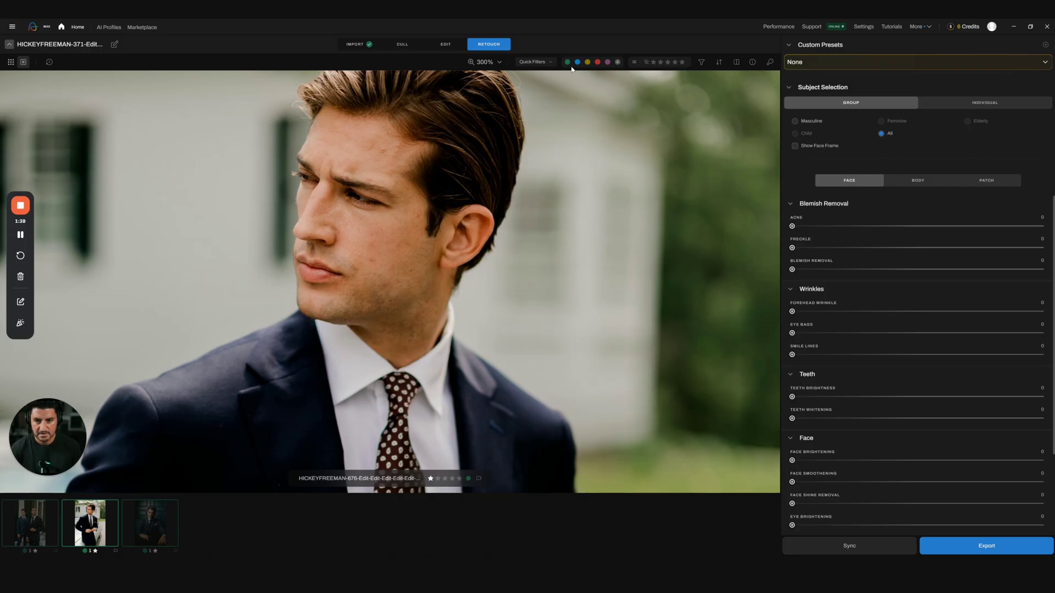
click(753, 63)
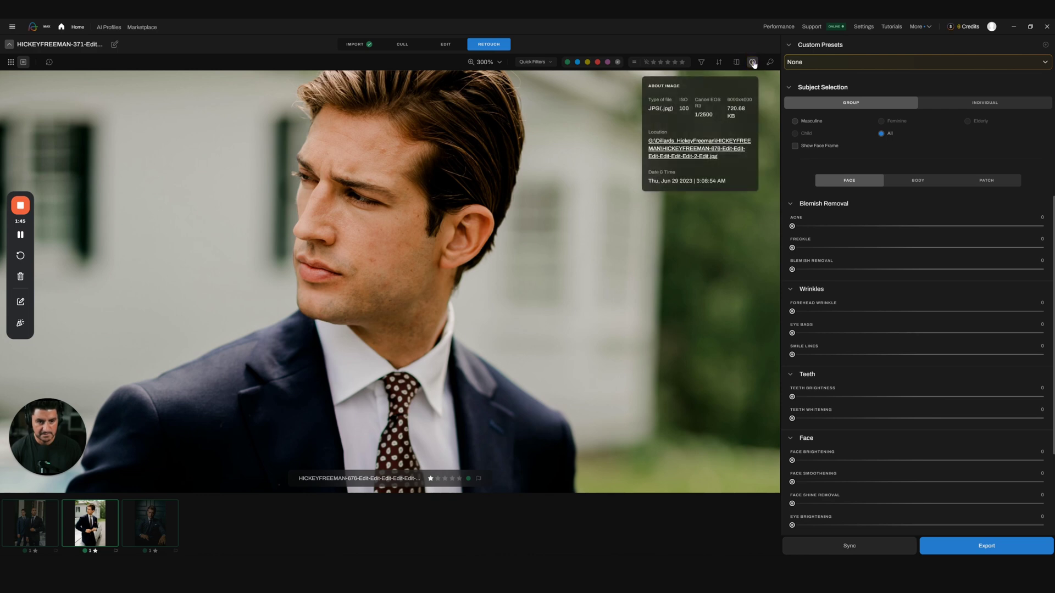
click(754, 64)
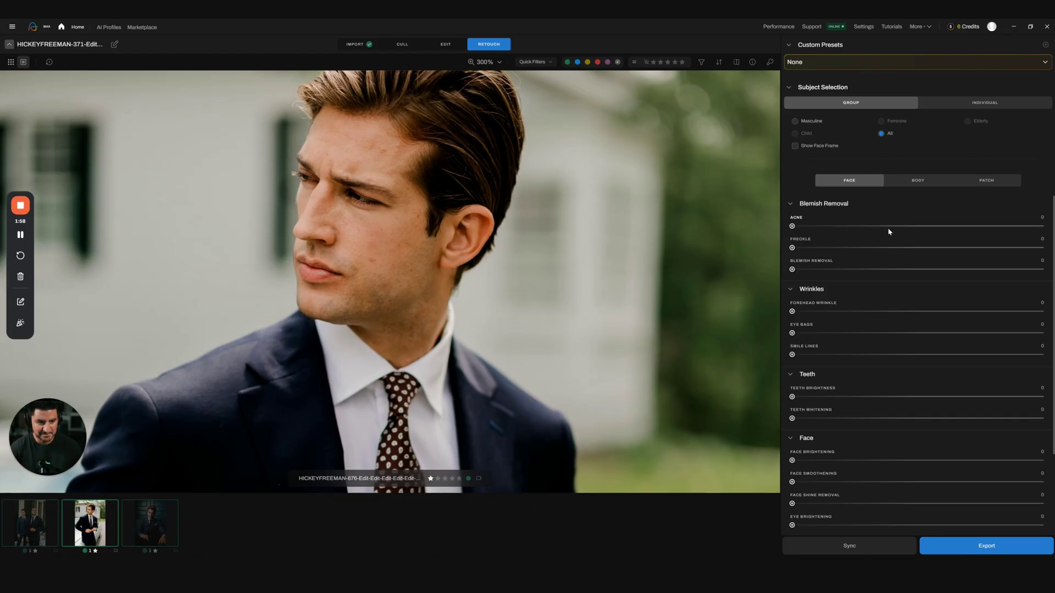
Set Acne to 59 and Freckle to 61, then compare before and after.
drag(929, 230, 939, 227)
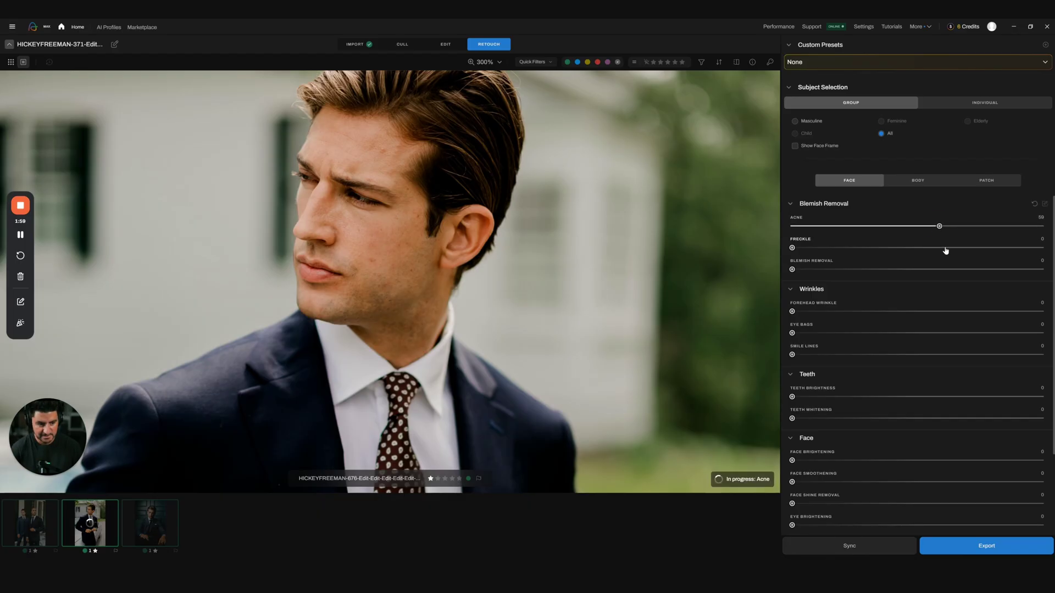
click(945, 249)
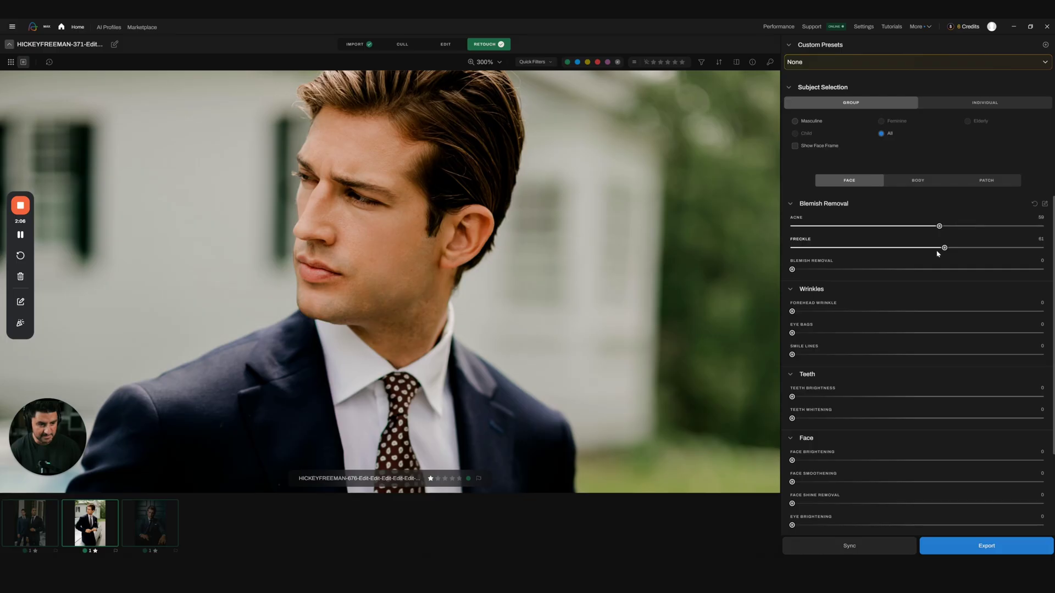
click(737, 63)
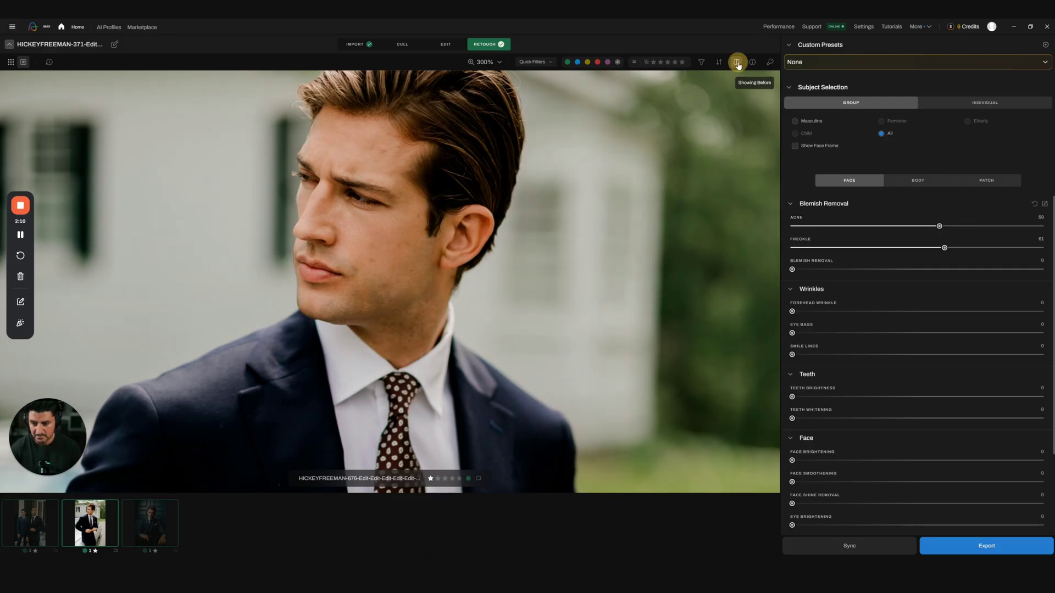
click(736, 62)
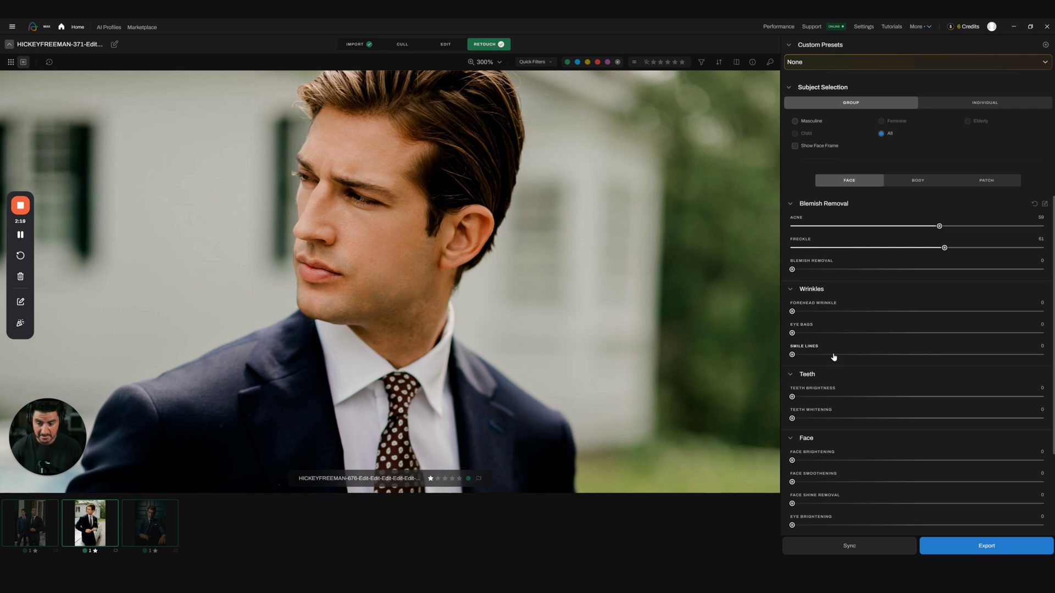
Adjust blemish removal to Acne 37, Freckle 38 and Blemish Removal 32.
click(881, 227)
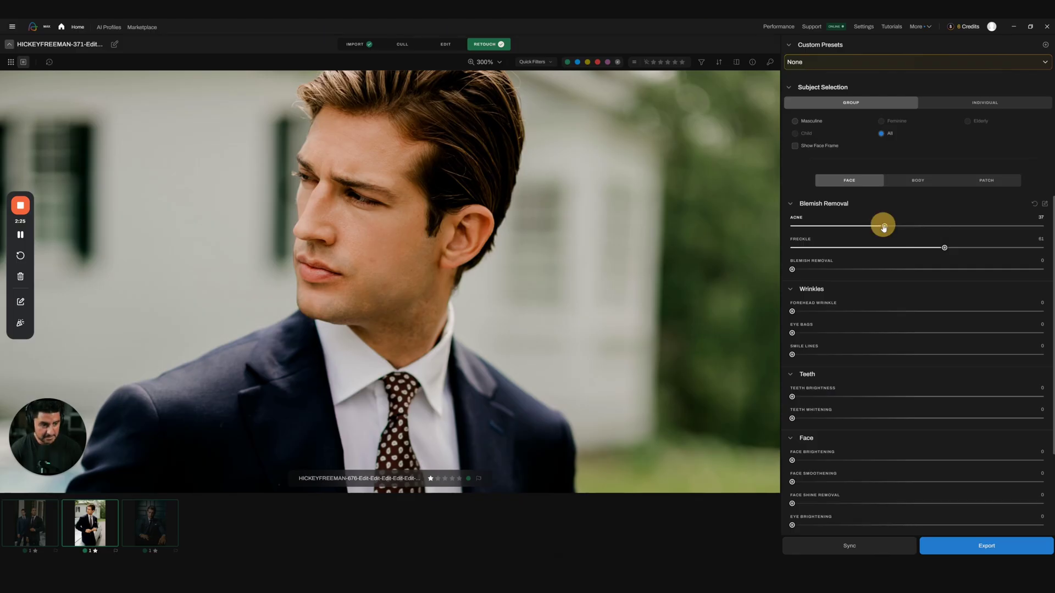
drag(881, 227, 884, 227)
click(887, 249)
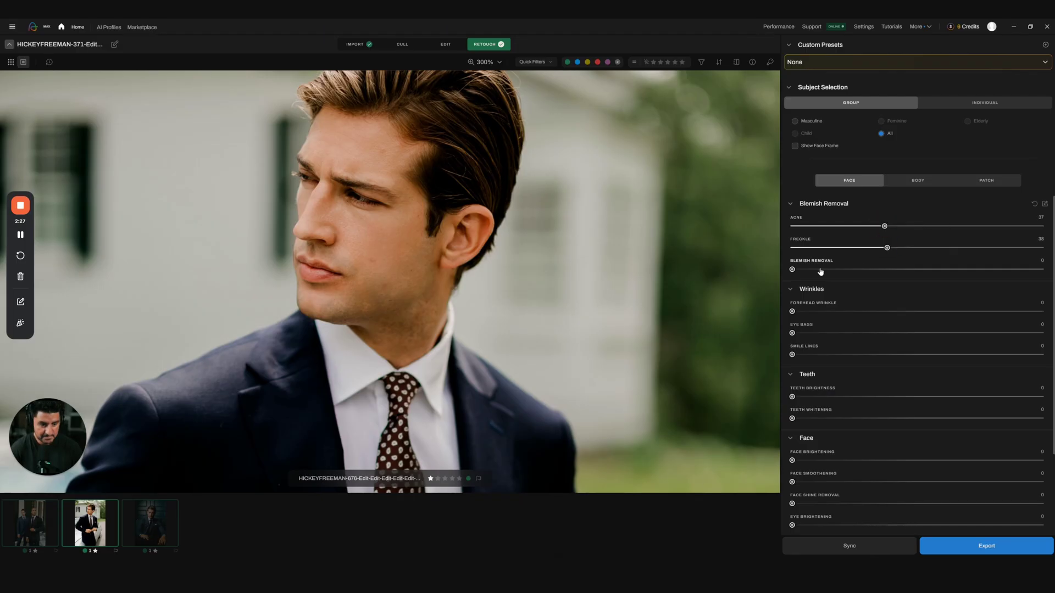
click(872, 270)
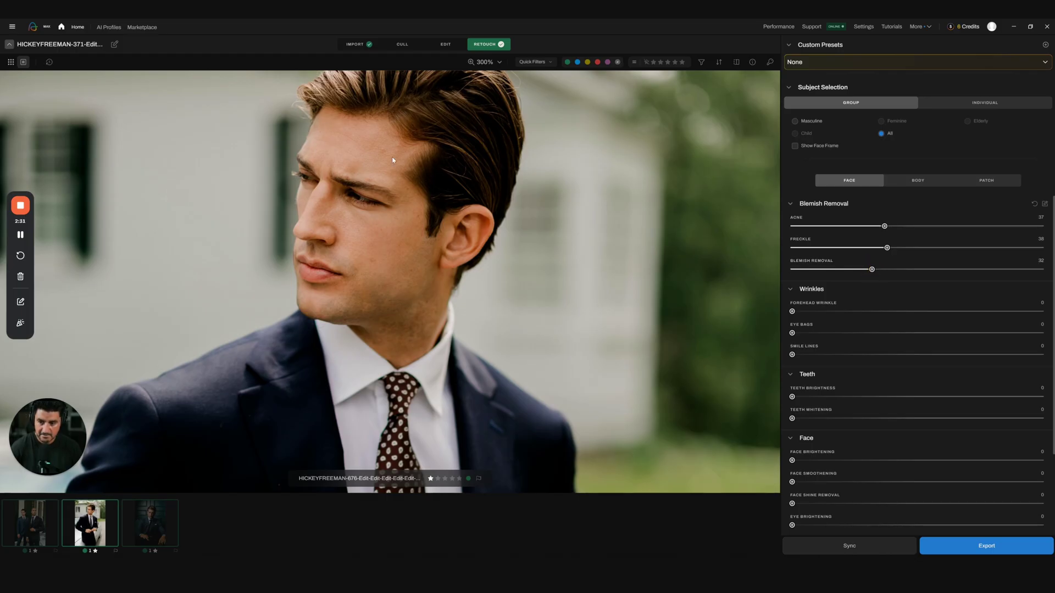
Try Forehead Wrinkle smoothing at 45, then reset it to 0.
click(905, 311)
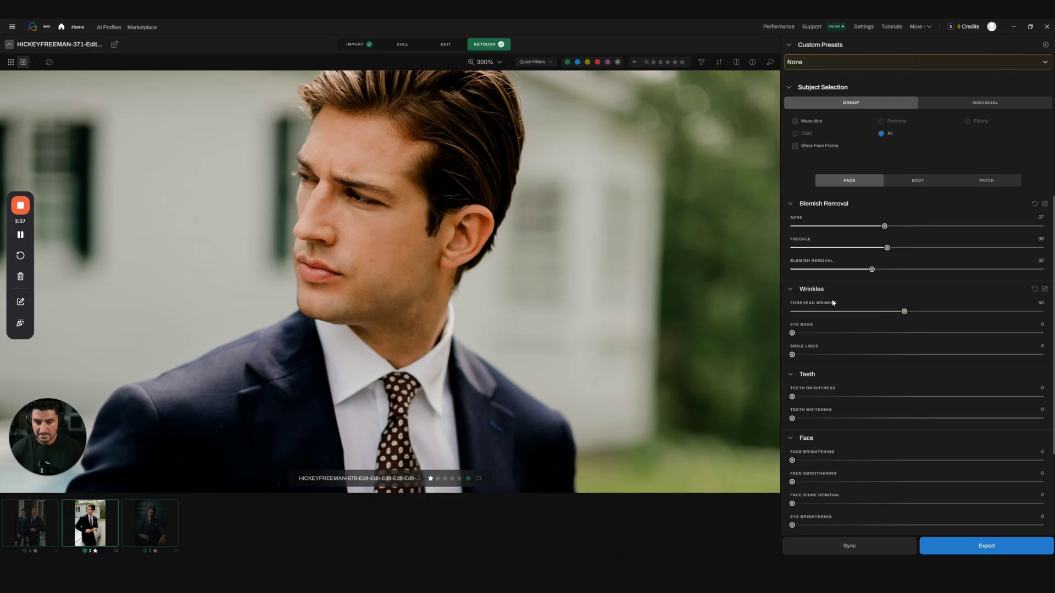
drag(905, 312, 793, 312)
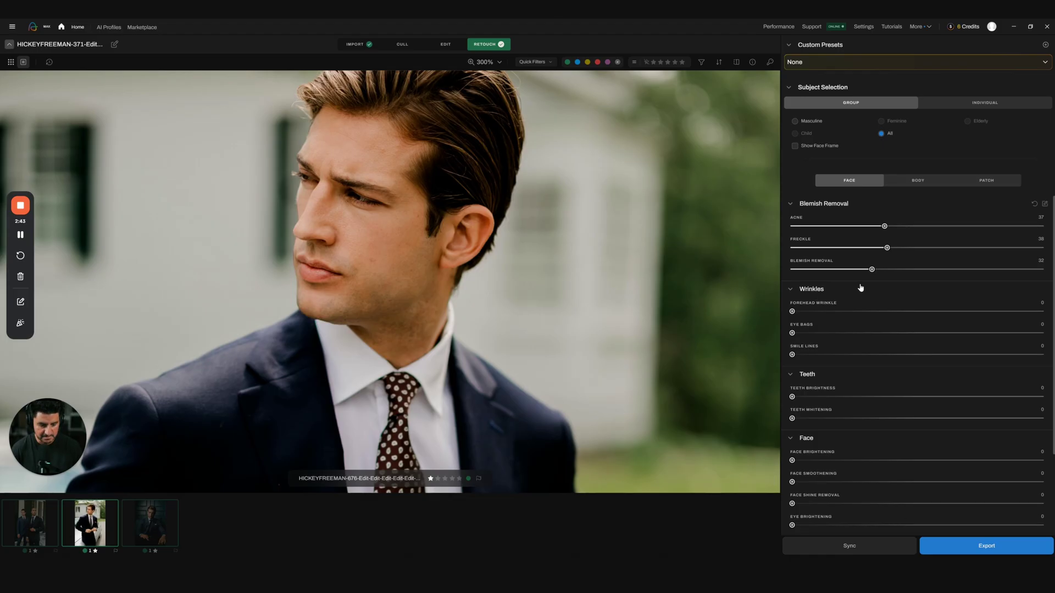
scroll(860, 287, down, 2)
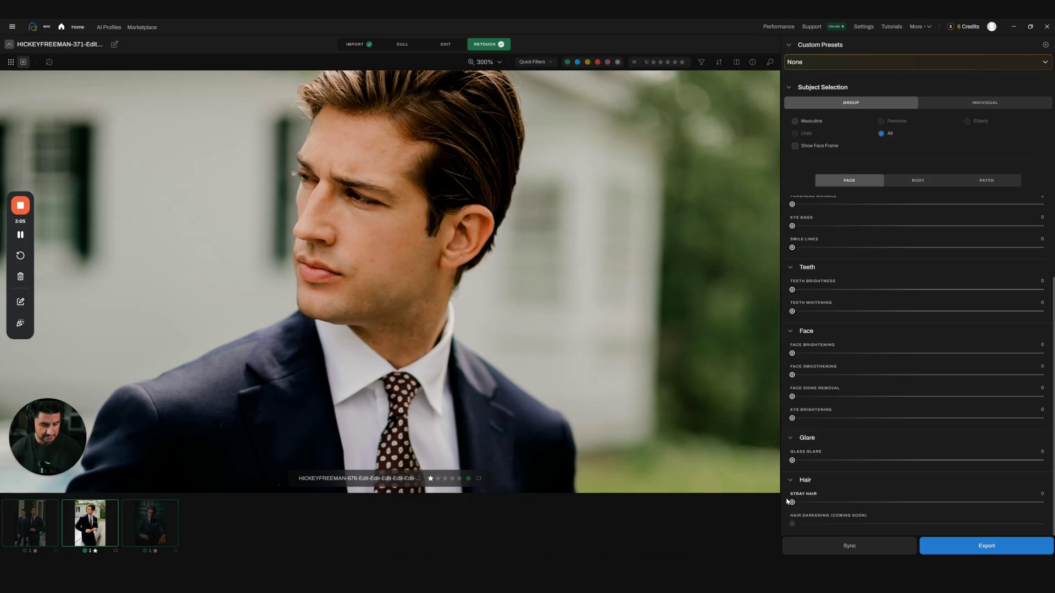
scroll(926, 429, up, 3)
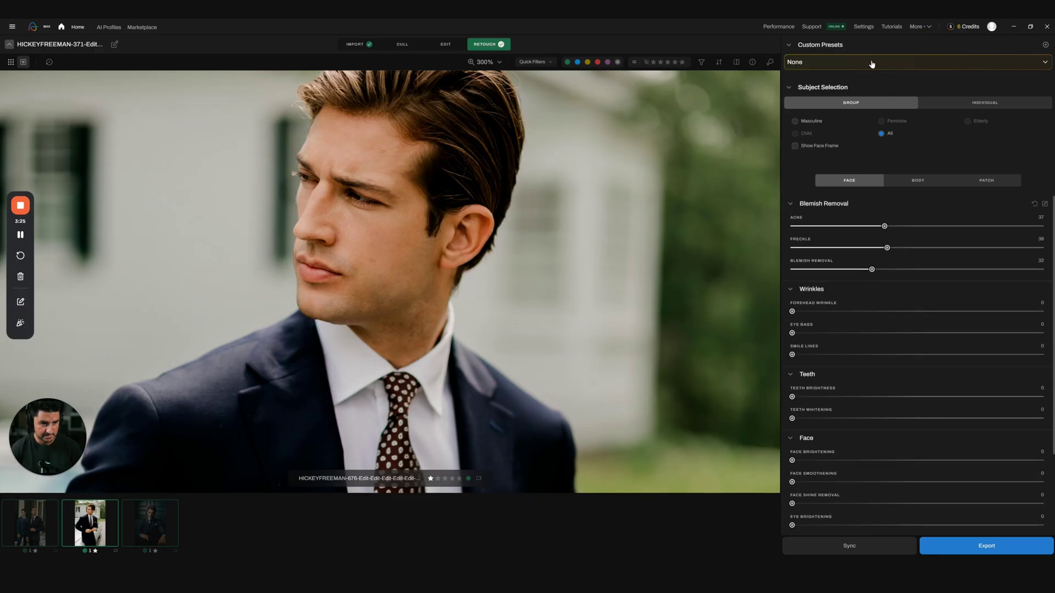
Apply Forehead Wrinkle 9, Eye Bags 11, Brightening 7, Smoothening 12, Shine Removal 7, Eye Brightening 9.
drag(792, 311, 815, 311)
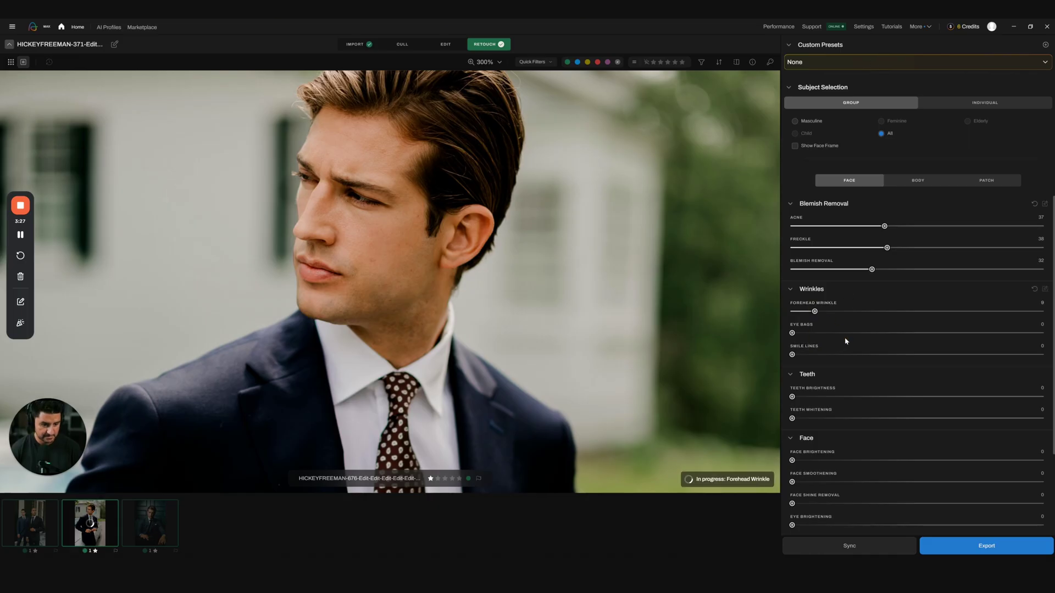
click(819, 333)
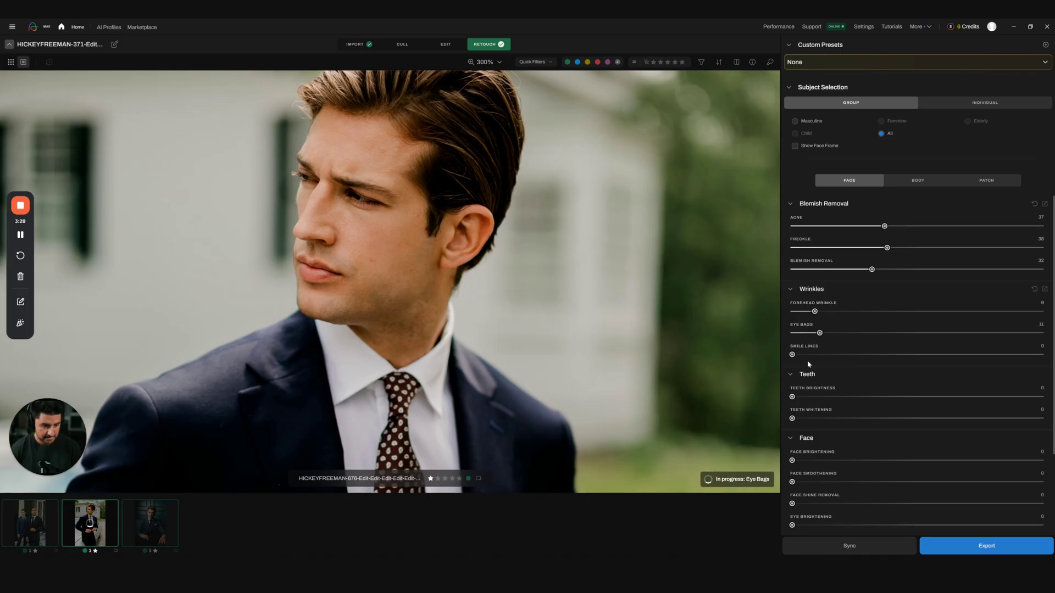
scroll(841, 401, down, 2)
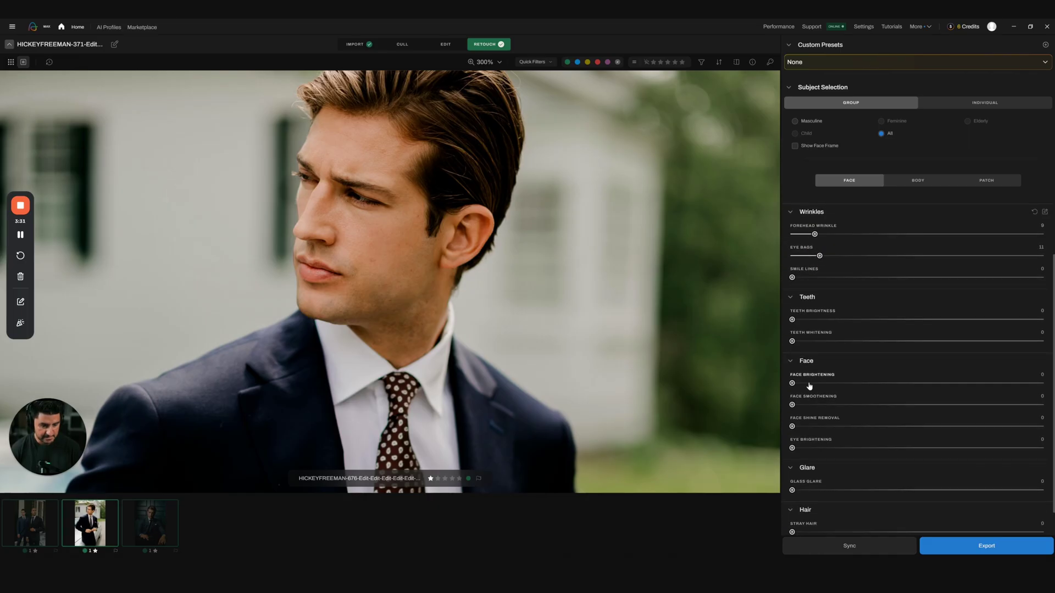
click(809, 383)
click(822, 405)
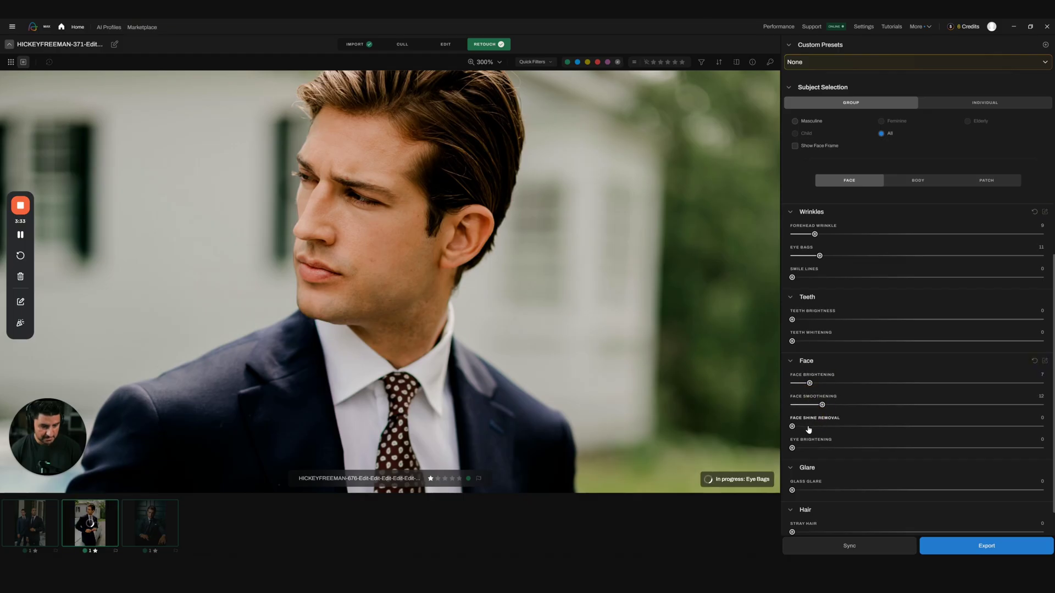
click(809, 427)
click(814, 448)
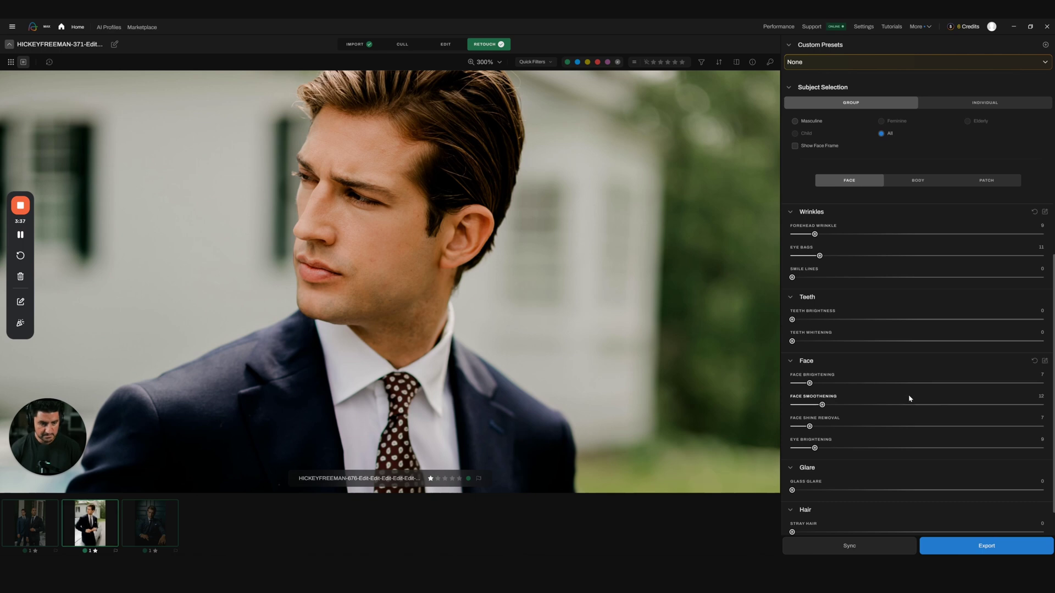
Create a custom preset named 'Fashion men's preset 10' from the current retouch values.
click(1045, 47)
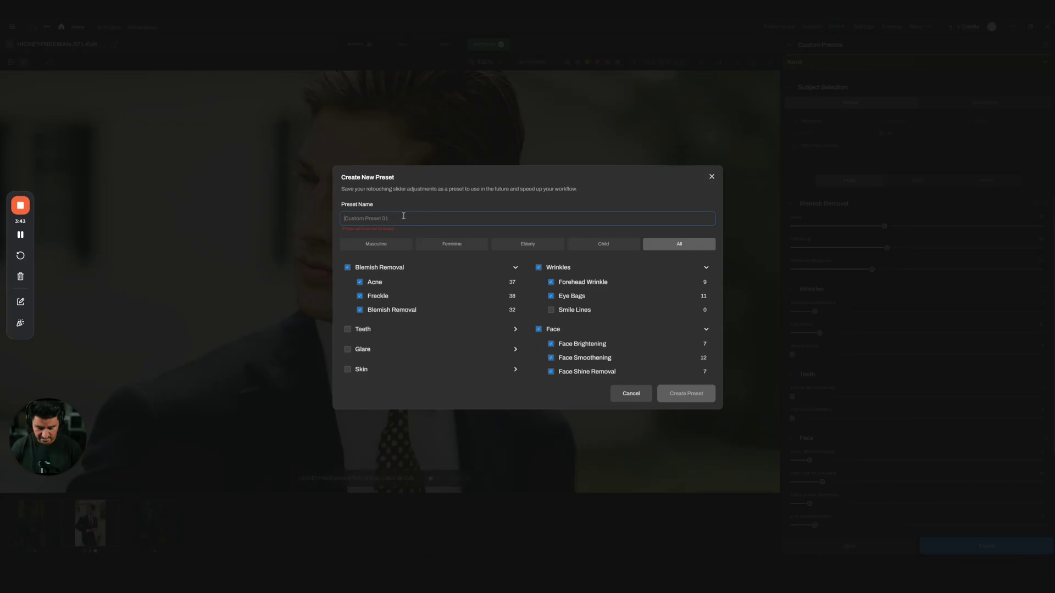
text(Fashion men's preset 10)
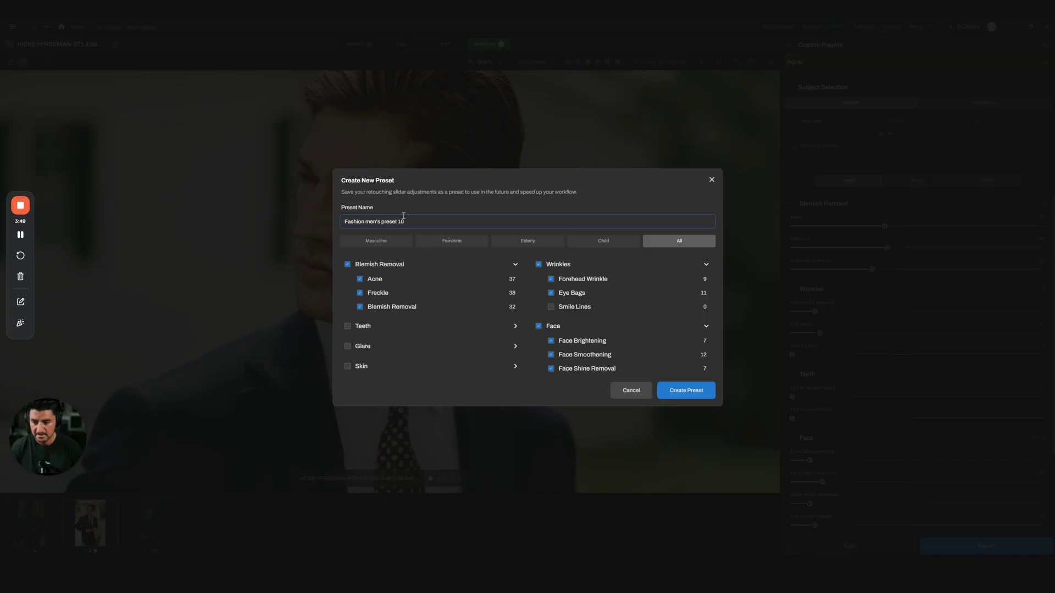
click(690, 393)
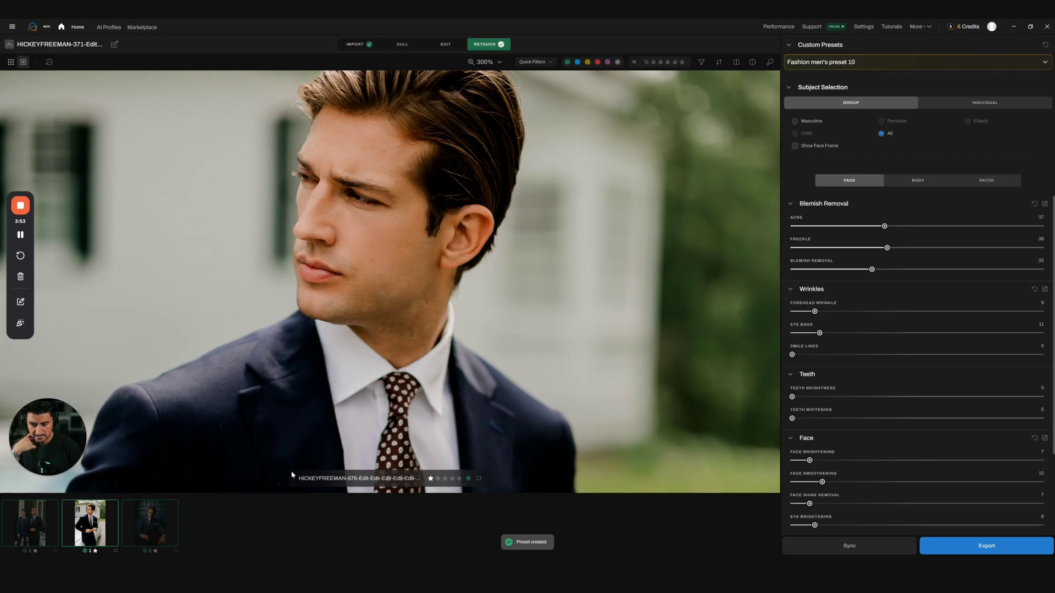
Select all three portraits, sync the retouch settings to them, and open the seated portrait.
ctrl+click(29, 526)
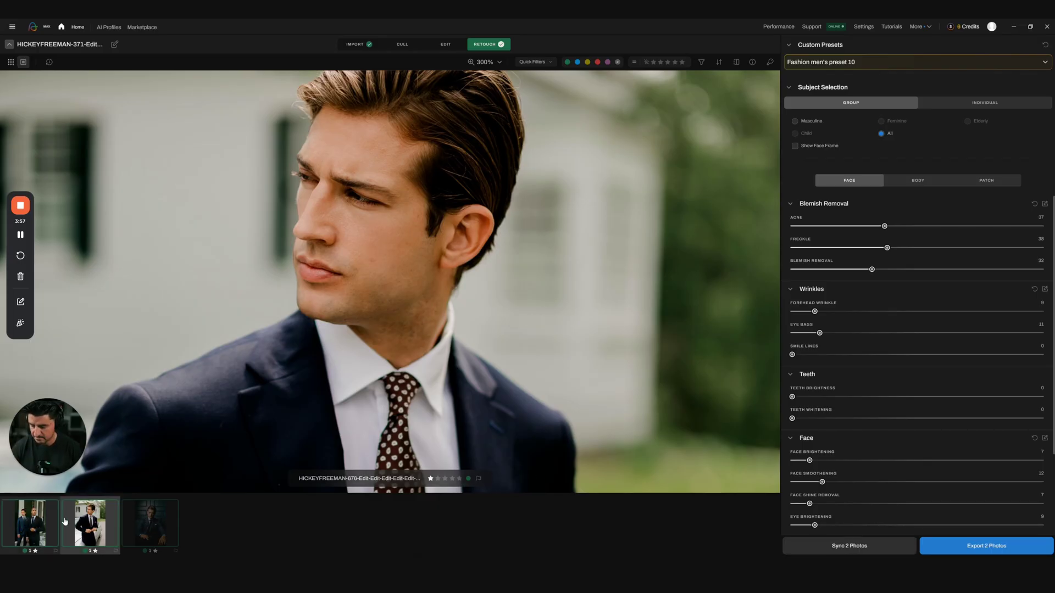
key(ctrl+a)
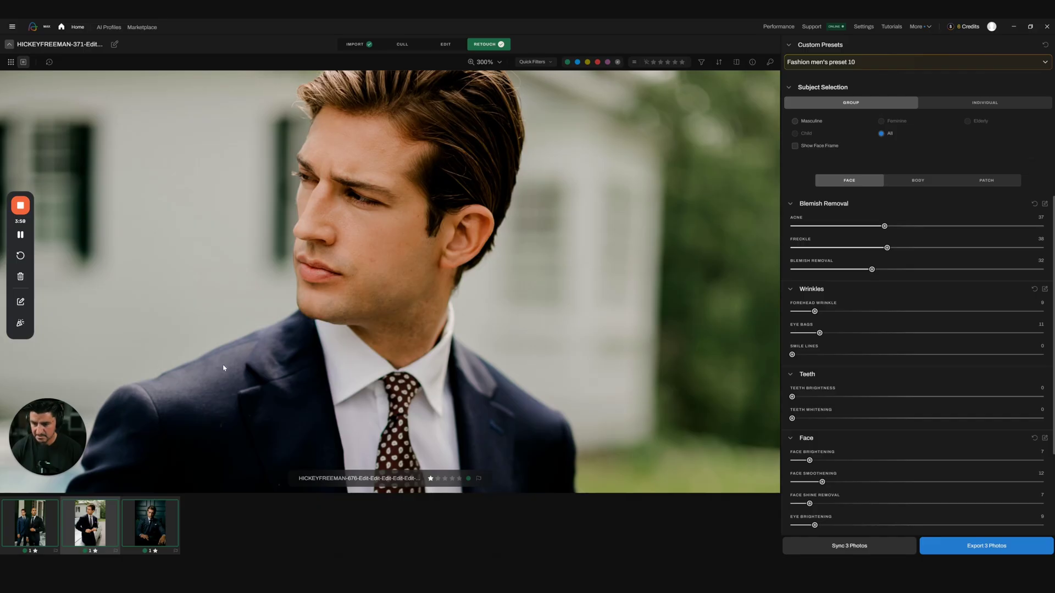
click(873, 546)
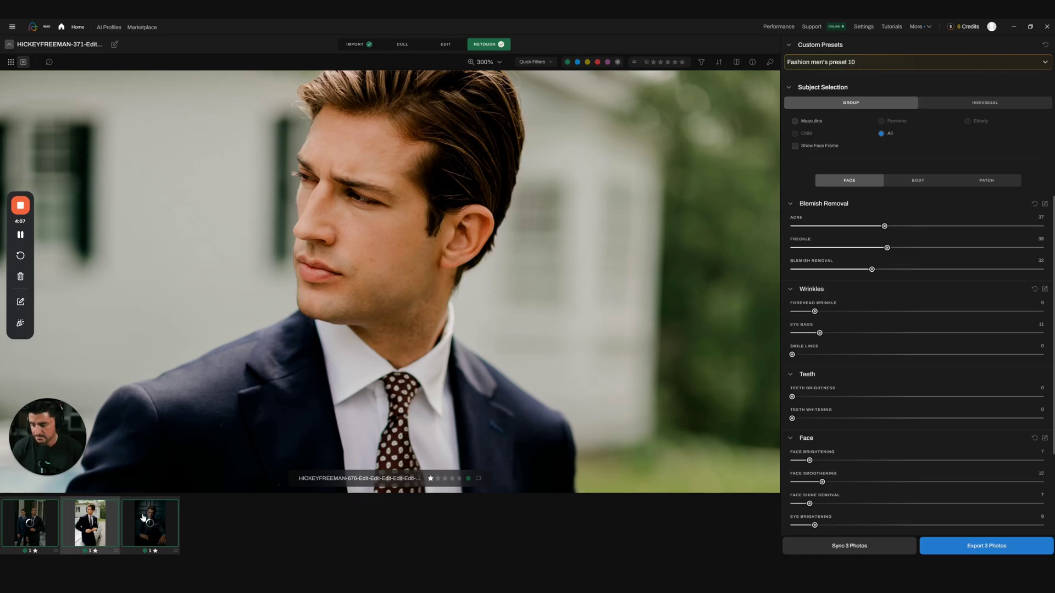
click(147, 524)
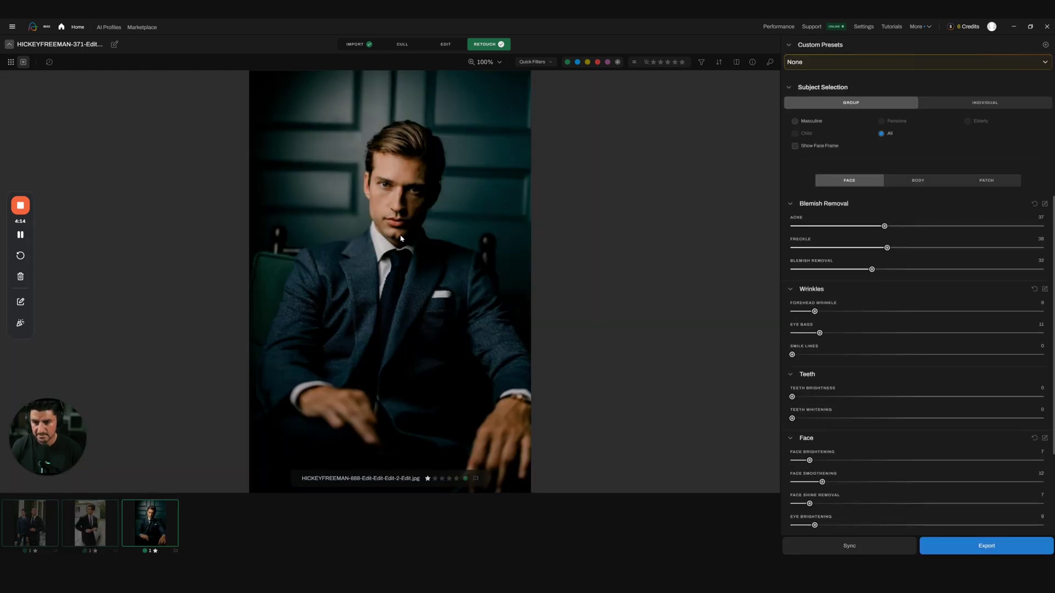
click(736, 63)
click(736, 63)
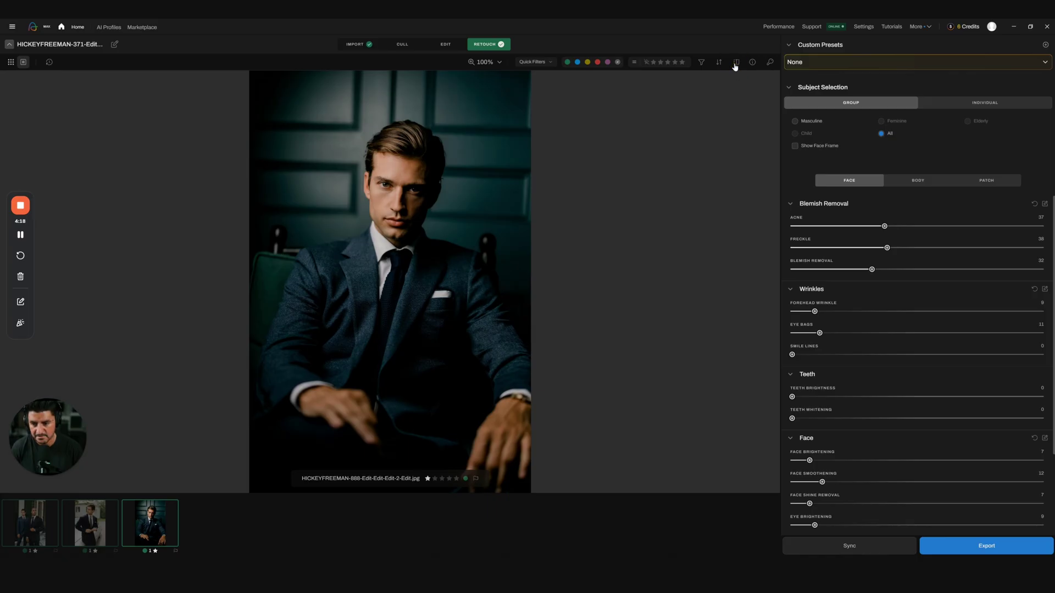
click(735, 63)
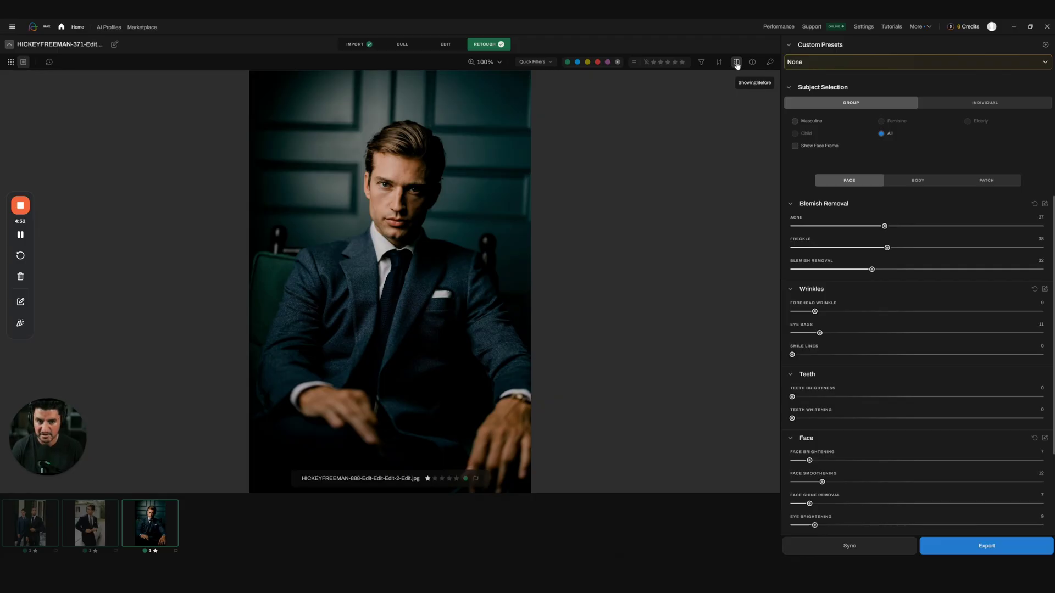
click(737, 64)
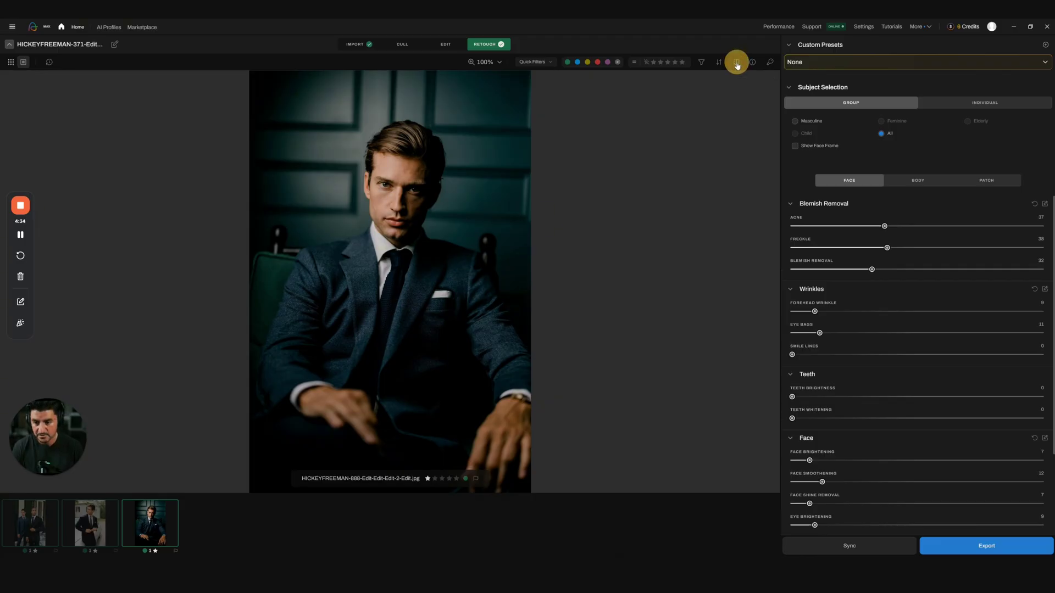
Zoom to 300% on the seated man's face and toggle the before/after comparison.
click(493, 62)
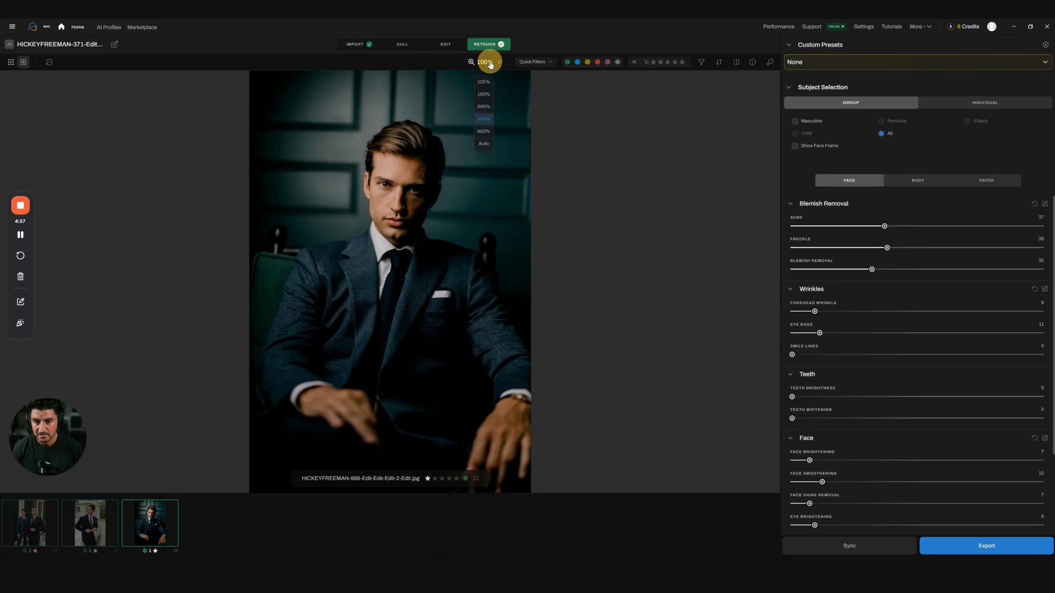
click(483, 119)
drag(404, 77, 392, 324)
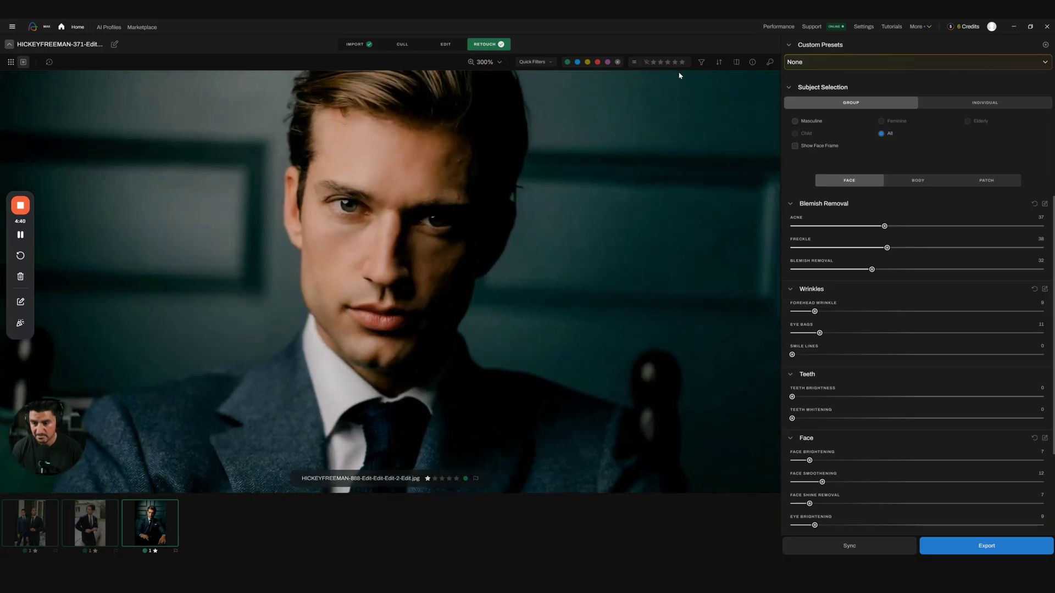
click(736, 62)
click(737, 62)
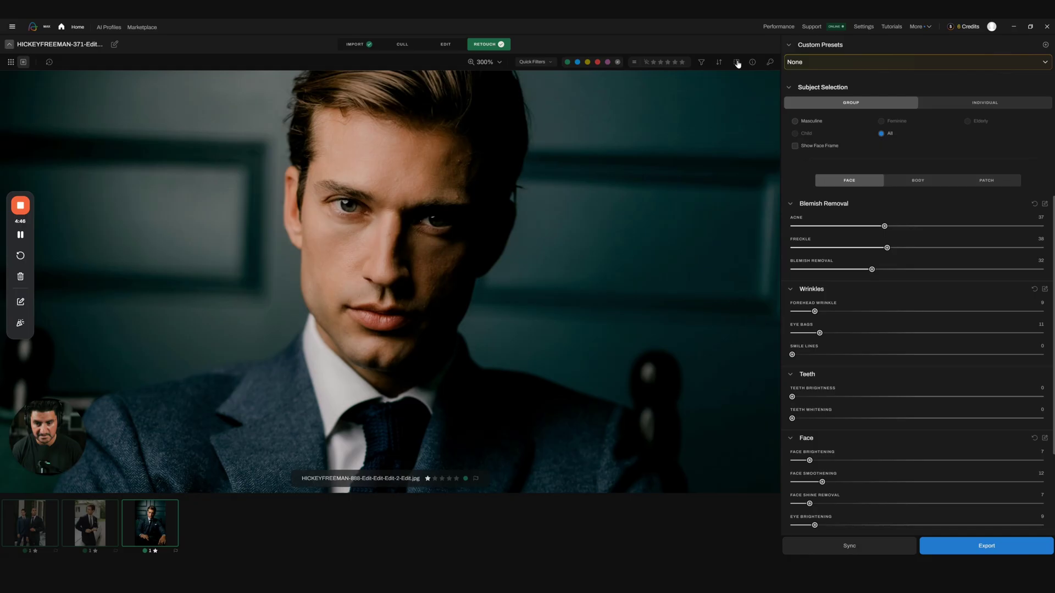
click(736, 62)
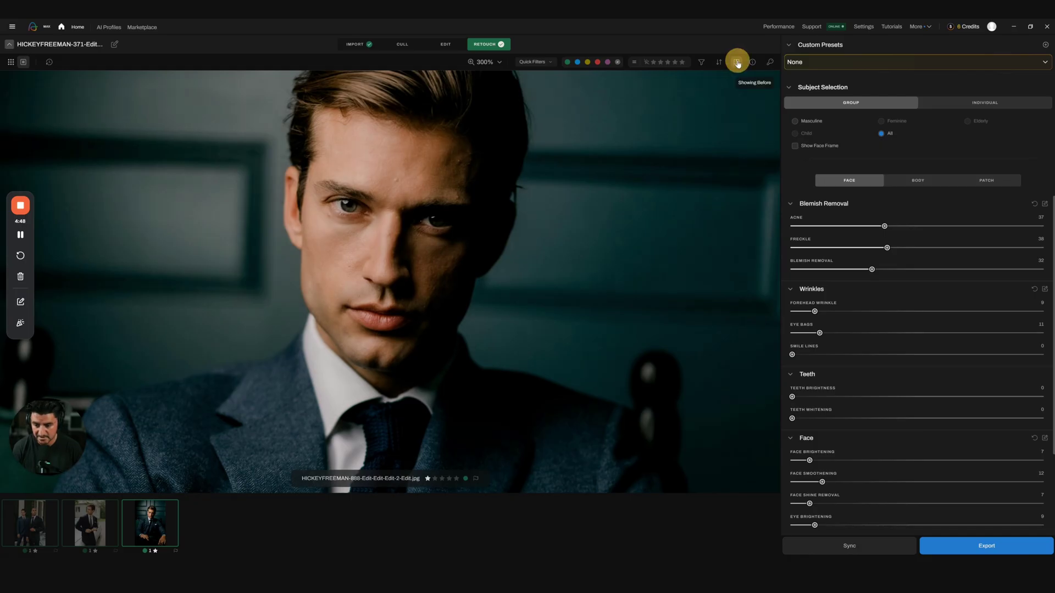